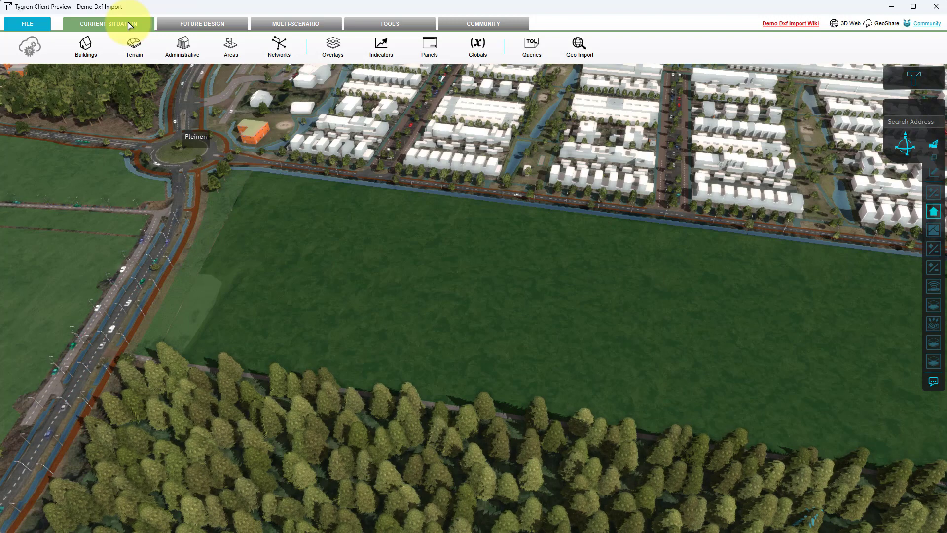
Export the neighborhoods geo data as a Web Feature Service by copying its WFS URL.
{"action": "left_click", "coordinate": [187, 44]}
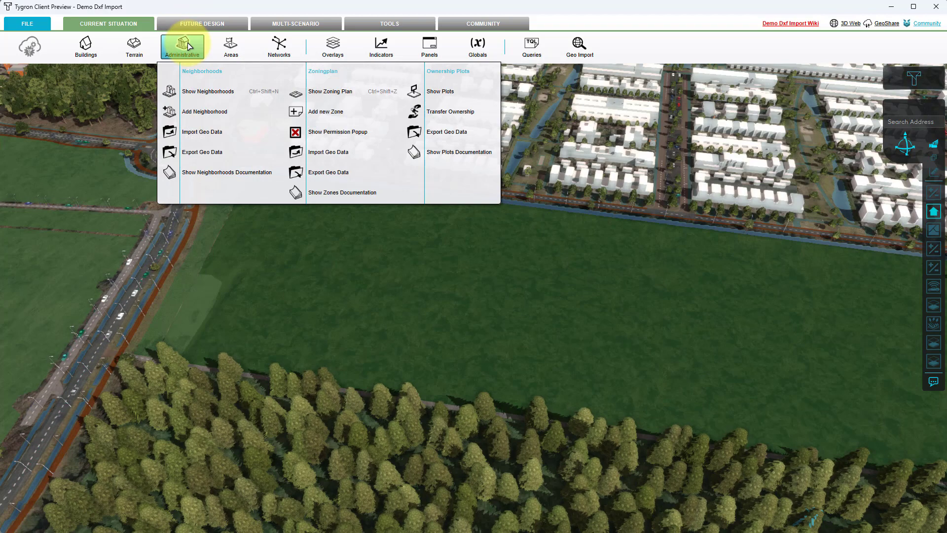
{"action": "left_click", "coordinate": [190, 153]}
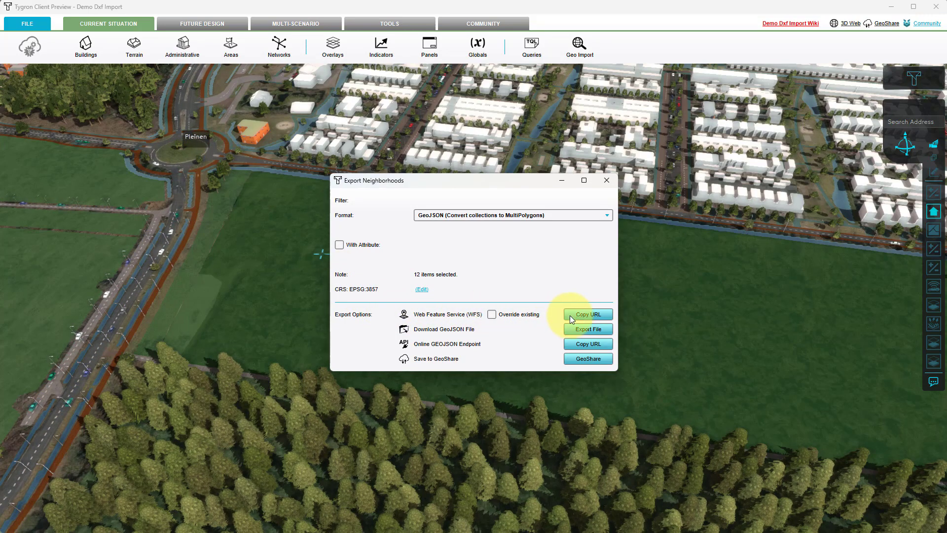
{"action": "left_click", "coordinate": [598, 315]}
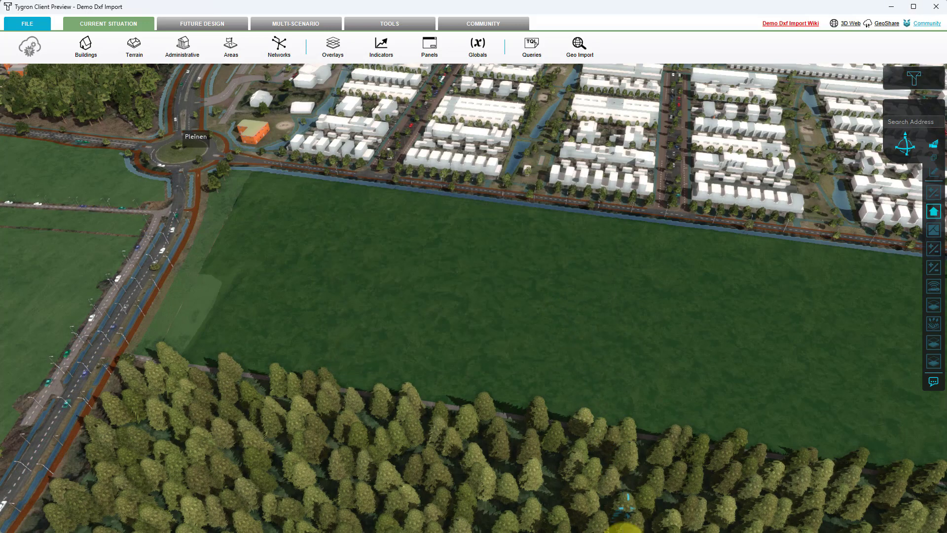
Switch to QGIS and create a WFS connection named "DXF Import Neighborhoods" using the copied service URL with its access token.
{"action": "left_click", "coordinate": [607, 532]}
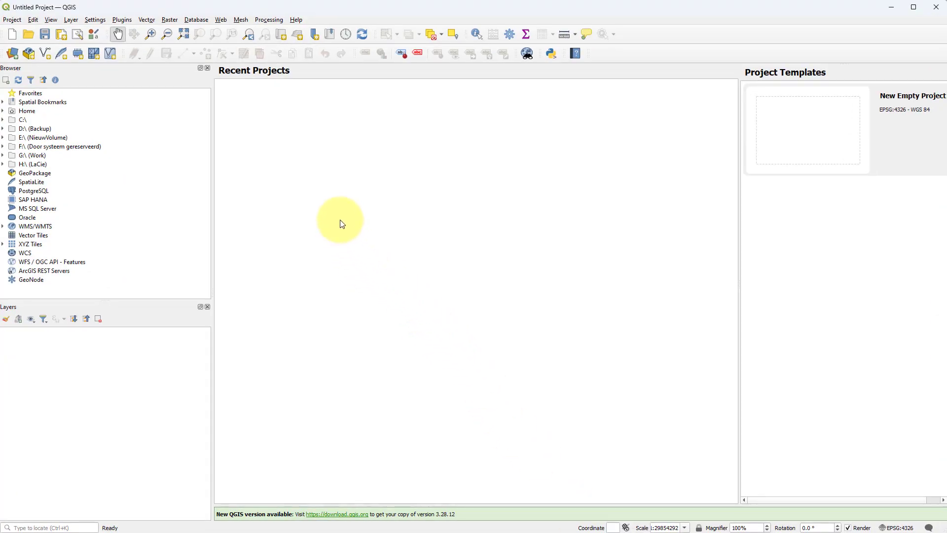
{"action": "left_click", "coordinate": [71, 19]}
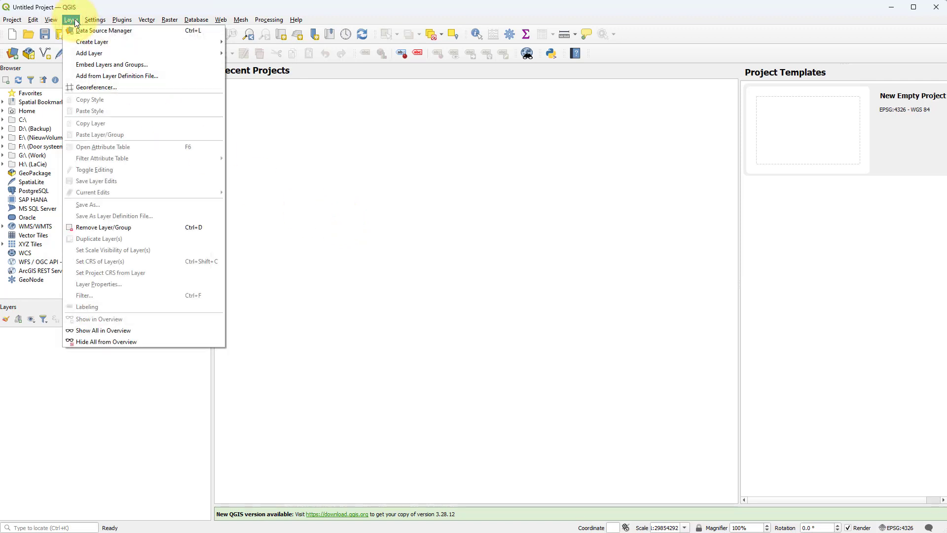
{"action": "mouse_move", "coordinate": [76, 55]}
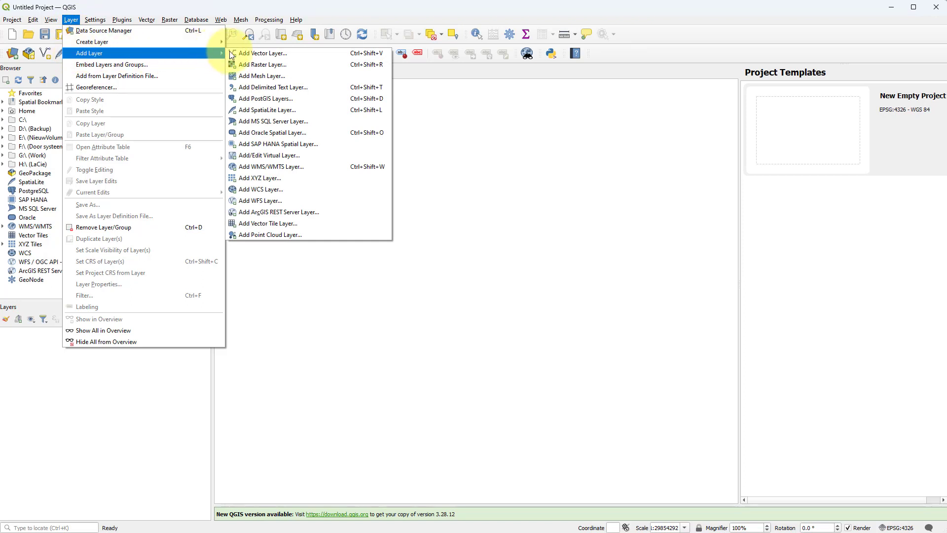
{"action": "left_click", "coordinate": [255, 201]}
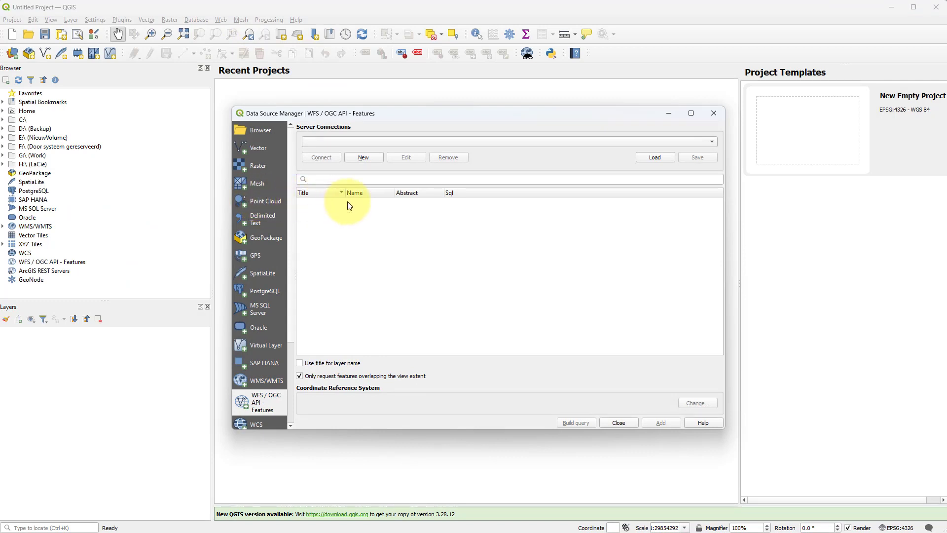
{"action": "left_click", "coordinate": [363, 158]}
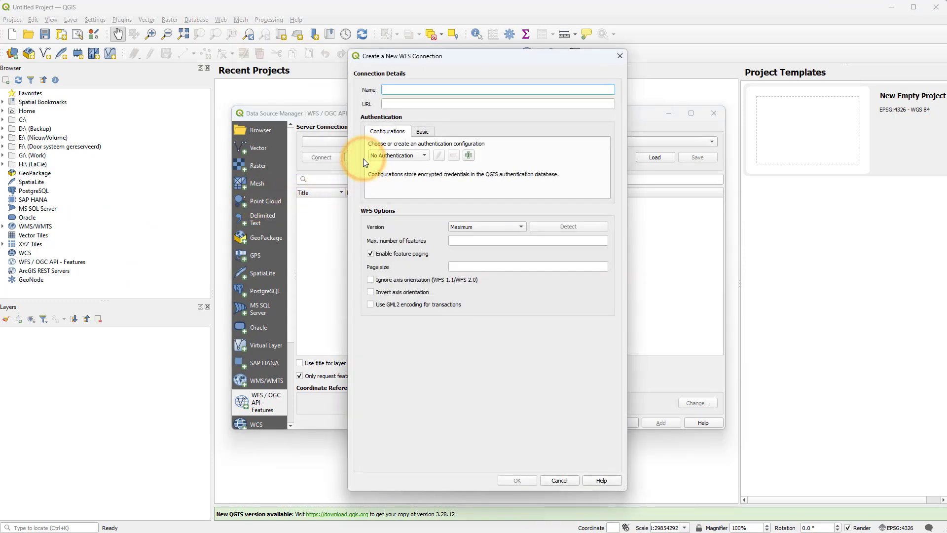
{"action": "left_click", "coordinate": [393, 103]}
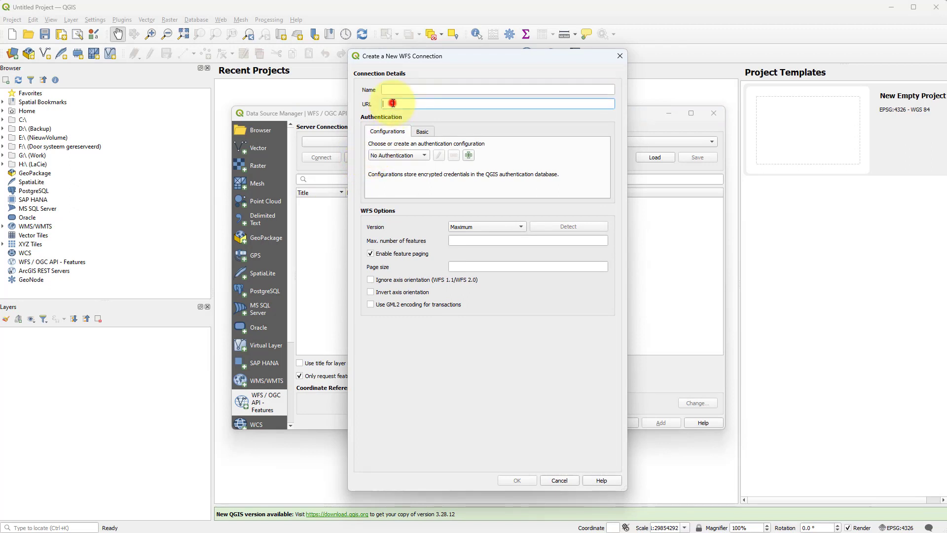
{"action": "key", "text": "ctrl+v"}
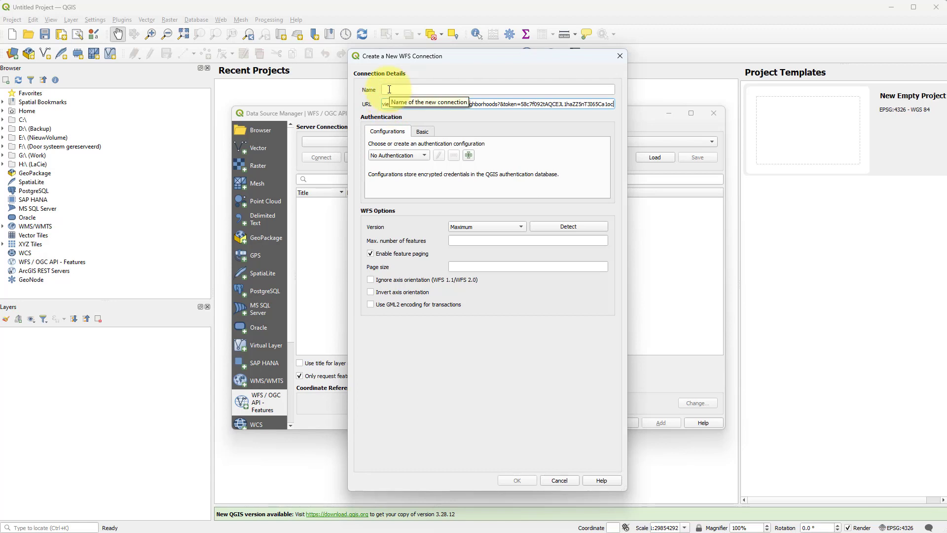
{"action": "left_click", "coordinate": [389, 89]}
{"action": "type", "text": "D"}
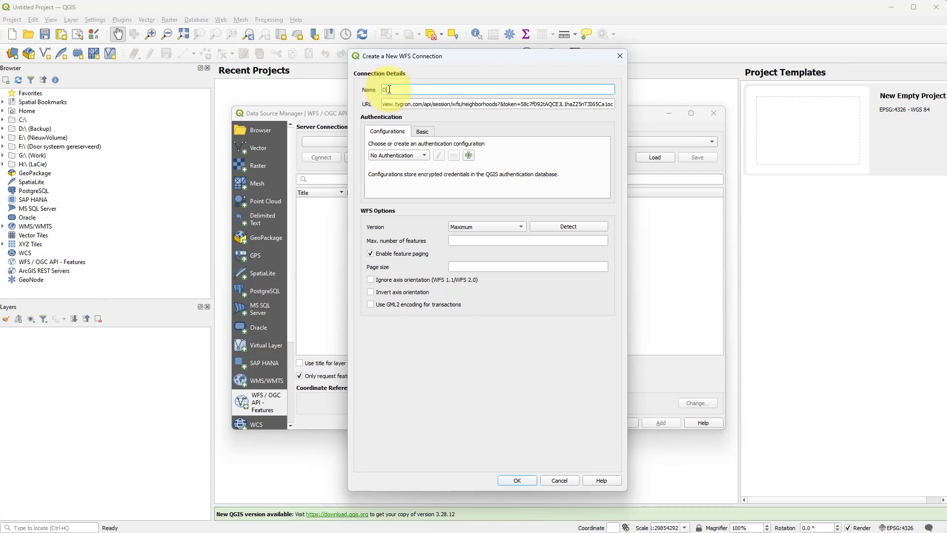
{"action": "type", "text": "XF Import Neighborhoods"}
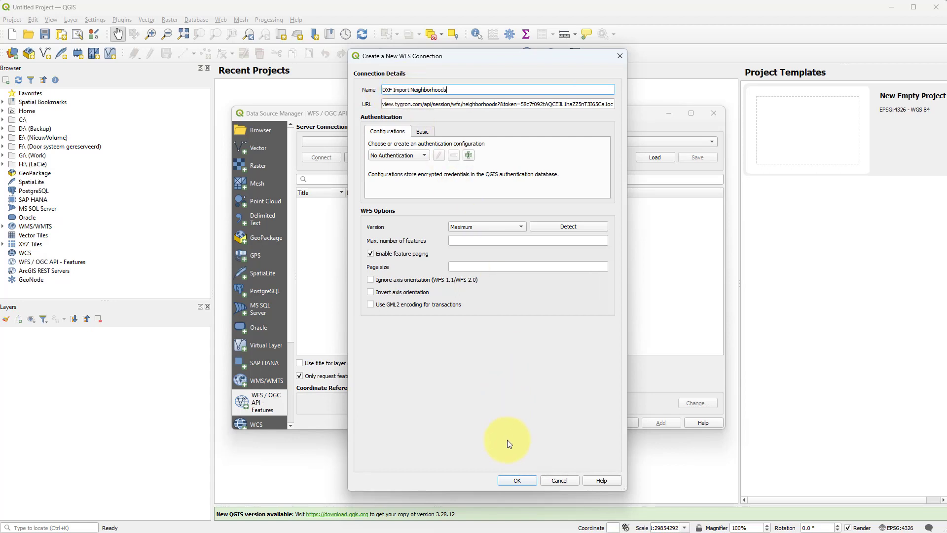
{"action": "left_click", "coordinate": [518, 482]}
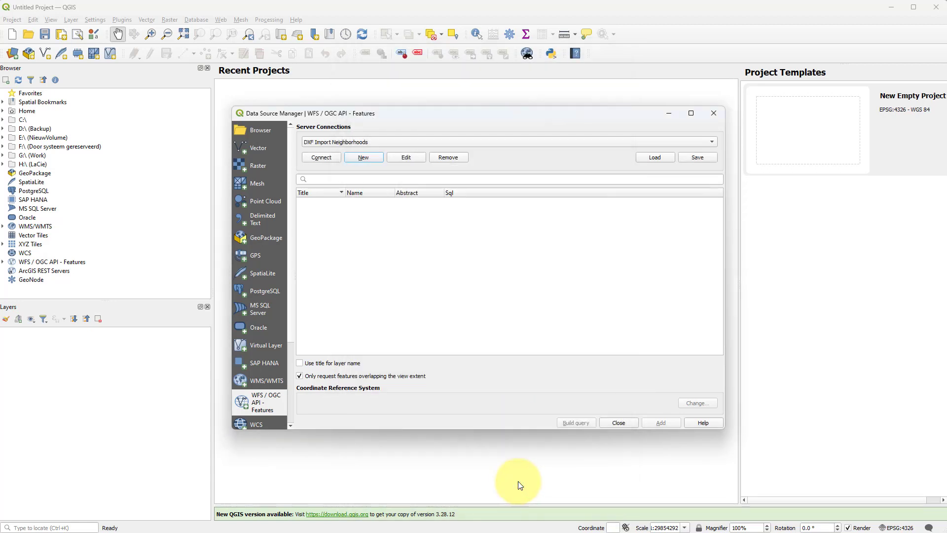
Connect to the DXF Import Neighborhoods server and add its neighborhoods layer to the project.
{"action": "left_click", "coordinate": [315, 158]}
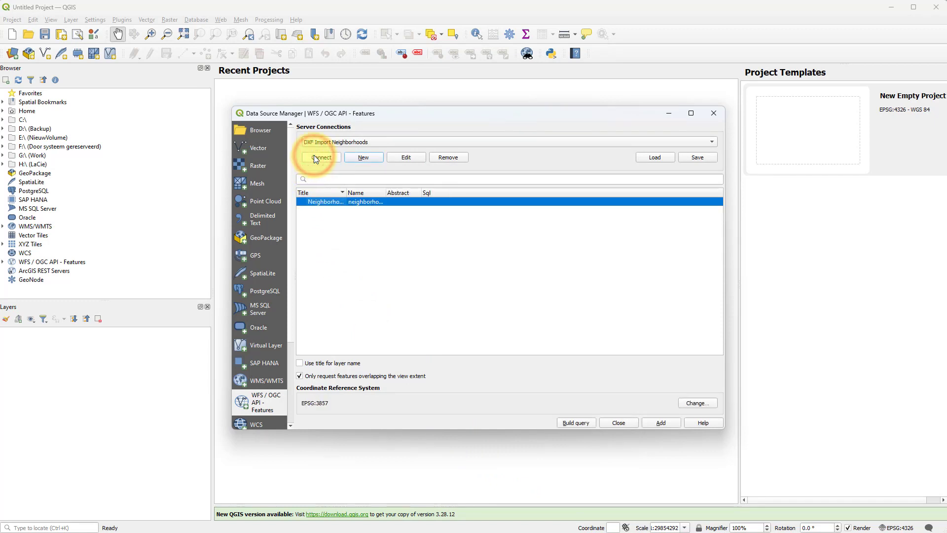
{"action": "left_click", "coordinate": [317, 205]}
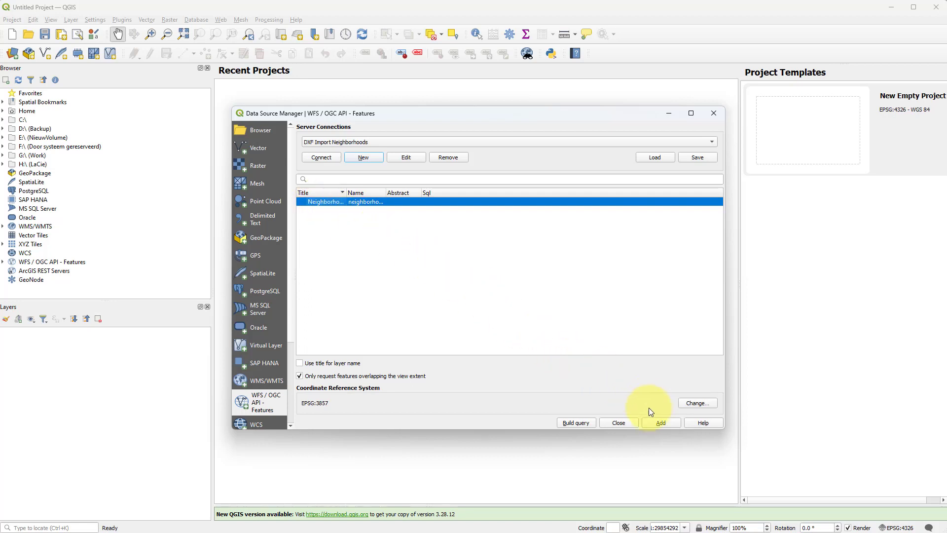
{"action": "left_click", "coordinate": [659, 422]}
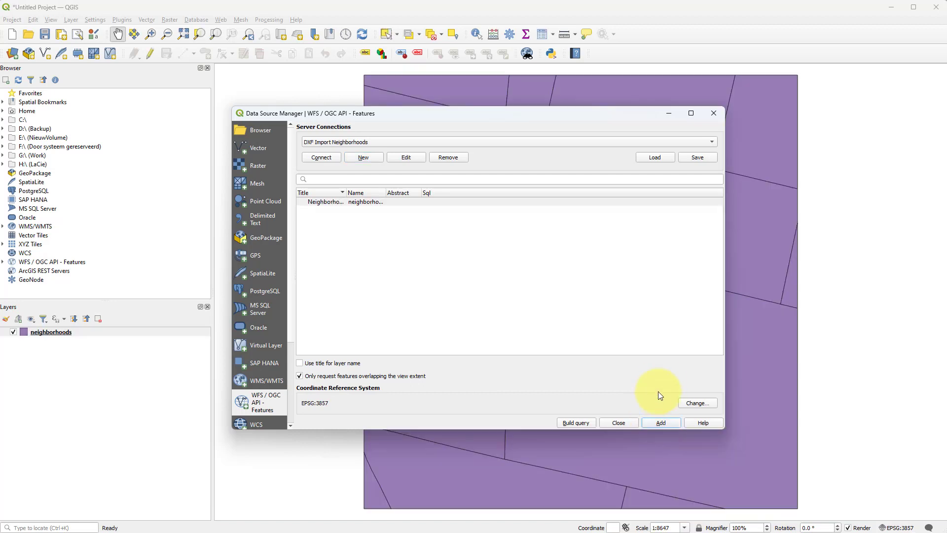
{"action": "left_click", "coordinate": [618, 423]}
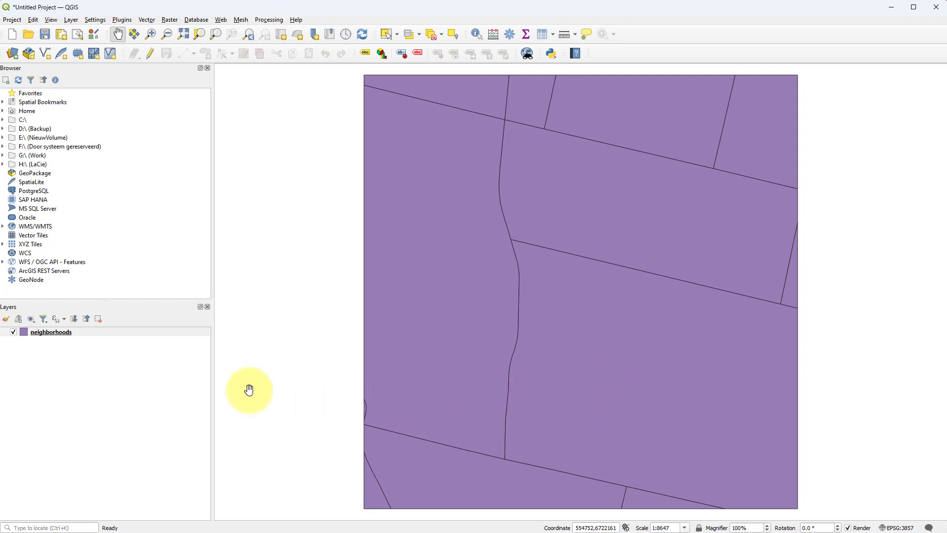
Enable editing on the neighborhoods layer and draw a five-sided polygon across the boundary of the two large eastern neighborhoods.
{"action": "right_click", "coordinate": [67, 332]}
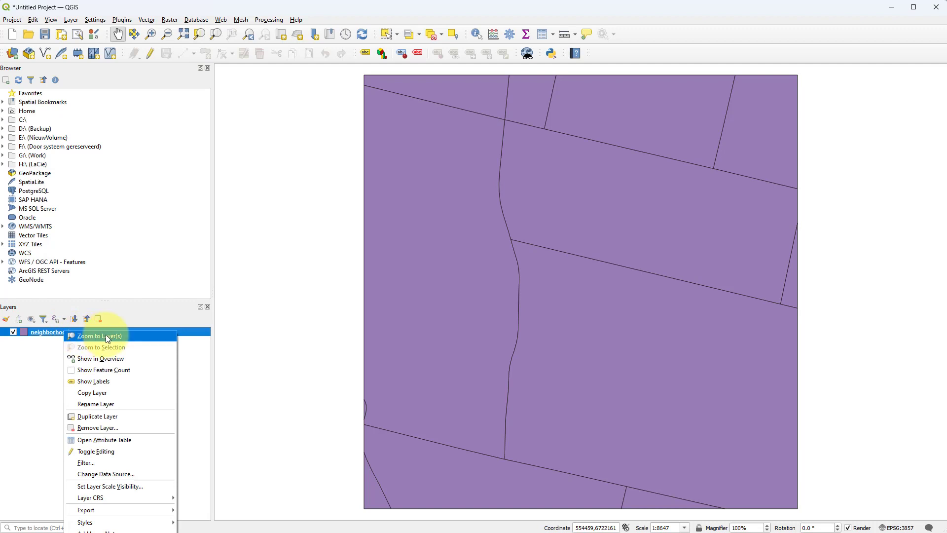
{"action": "left_click", "coordinate": [106, 335]}
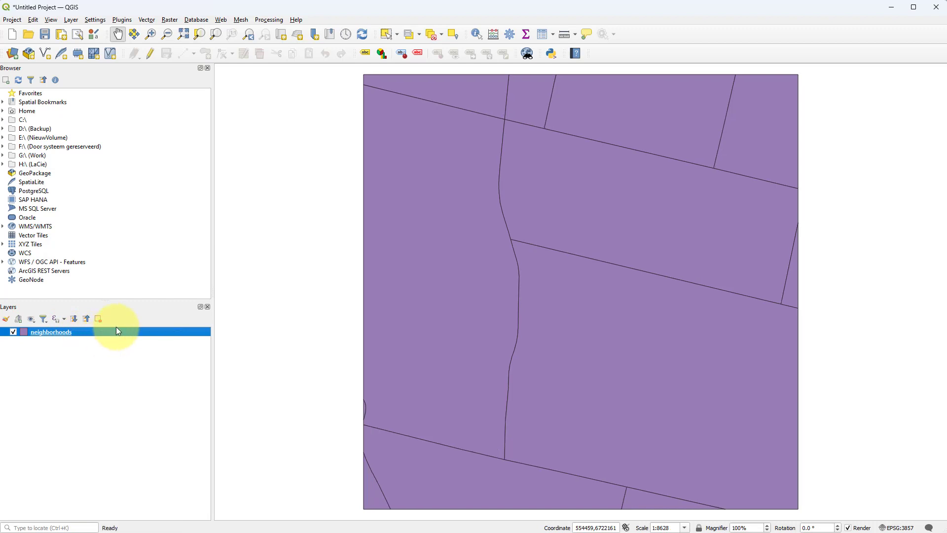
{"action": "left_click", "coordinate": [151, 54]}
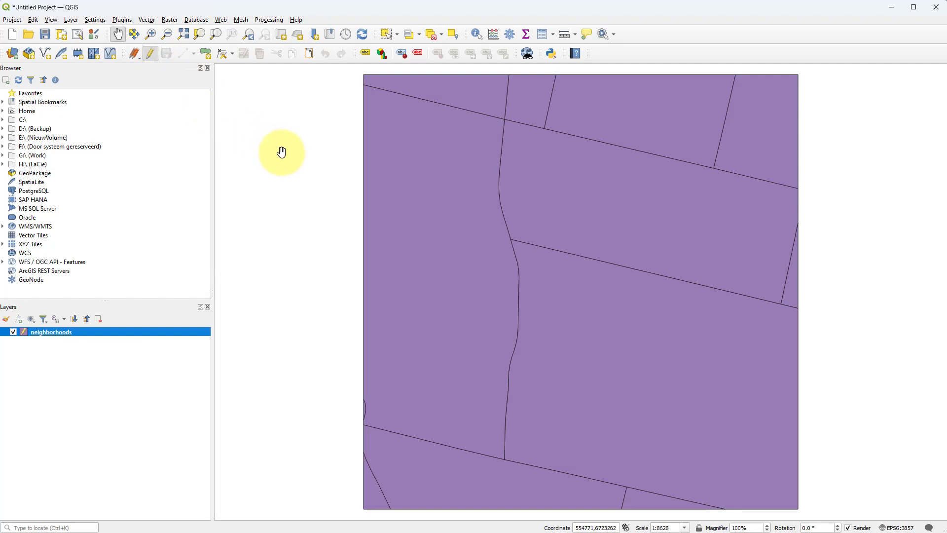
{"action": "left_click", "coordinate": [205, 53]}
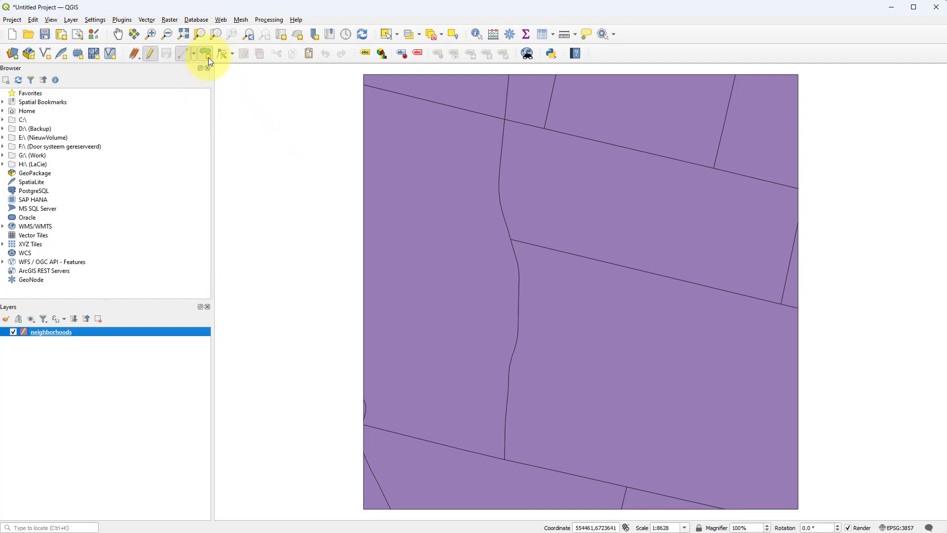
{"action": "left_click", "coordinate": [568, 202]}
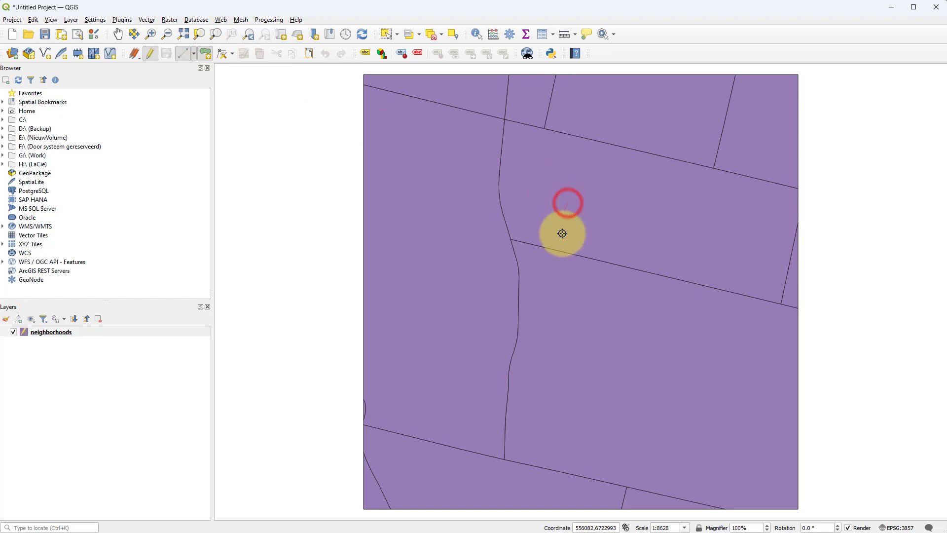
{"action": "left_click", "coordinate": [543, 302]}
{"action": "left_click", "coordinate": [599, 416]}
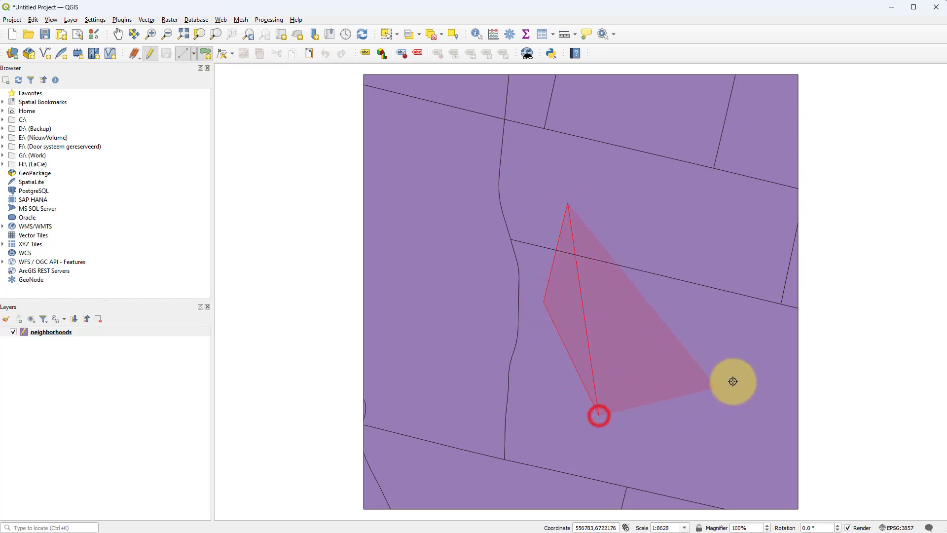
{"action": "left_click", "coordinate": [737, 380]}
{"action": "left_click", "coordinate": [730, 218]}
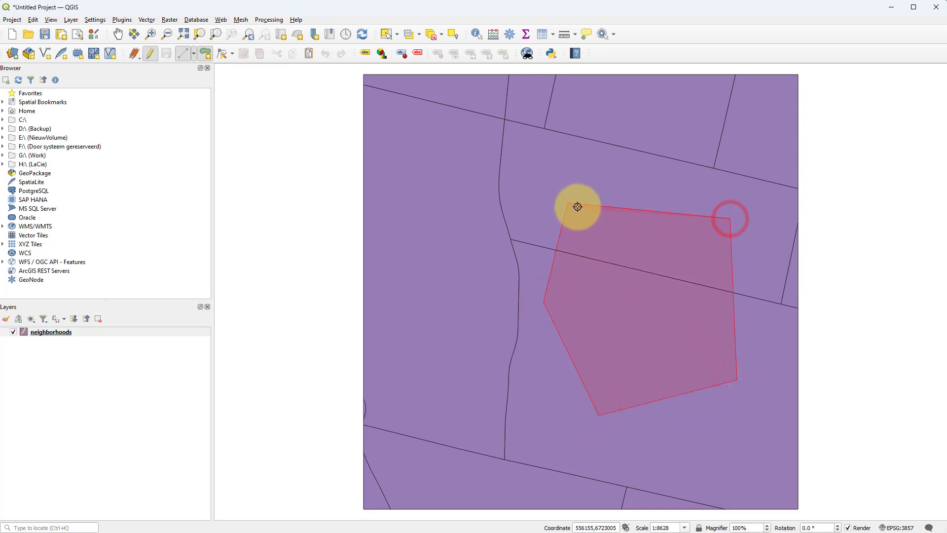
{"action": "right_click", "coordinate": [569, 204]}
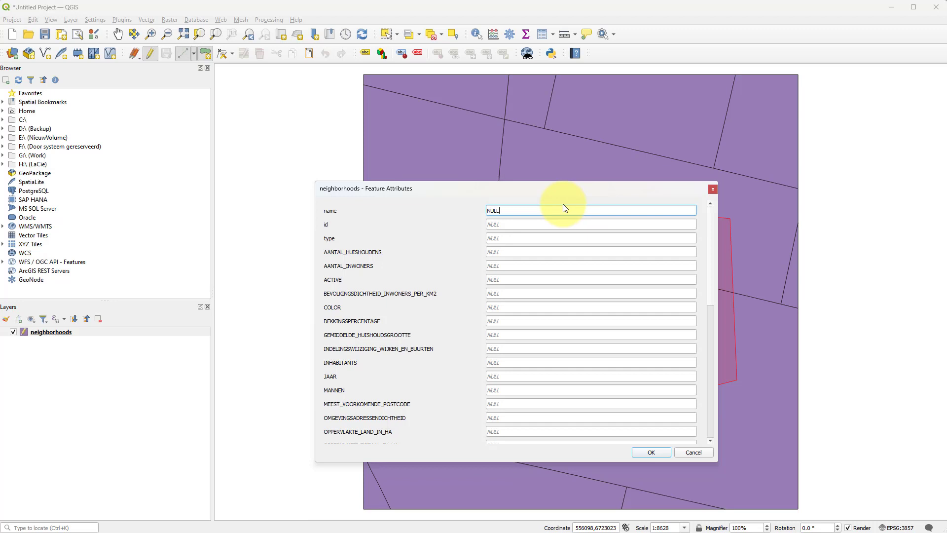
Give the new polygon the name New Haven, ACTIVE 1 and COLOR 155 10 45, and save the layer edits.
{"action": "left_click", "coordinate": [532, 211]}
{"action": "key", "text": "BackSpace"}
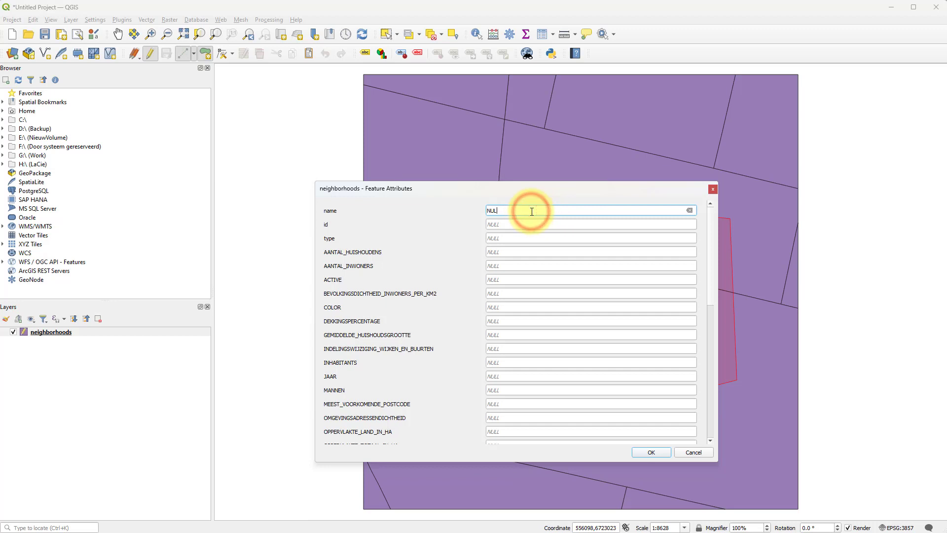
{"action": "key", "text": "BackSpace"}
{"action": "key", "text": "BackSpace"}
{"action": "key", "text": "BackSpace"}
{"action": "type", "text": "New Haven"}
{"action": "left_click", "coordinate": [513, 280]}
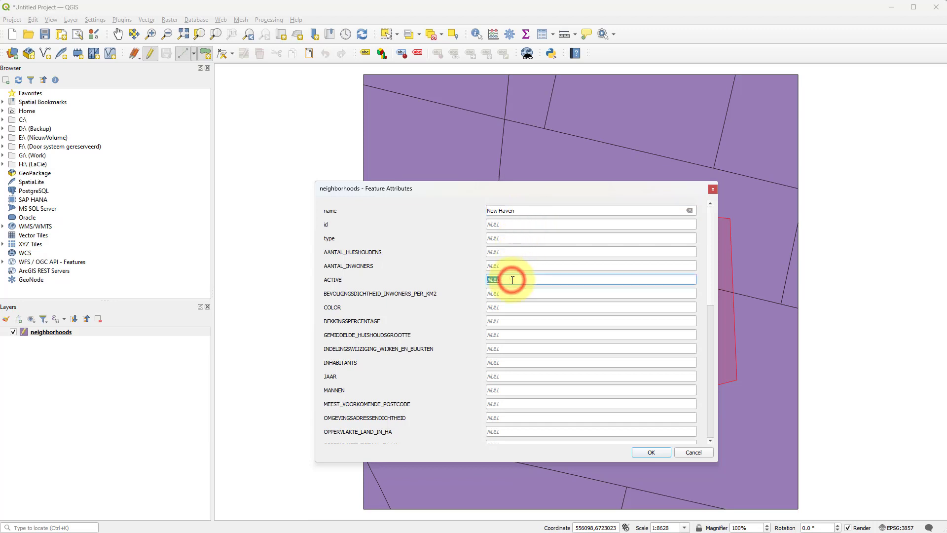
{"action": "type", "text": "1"}
{"action": "left_click", "coordinate": [507, 307]}
{"action": "type", "text": "155"}
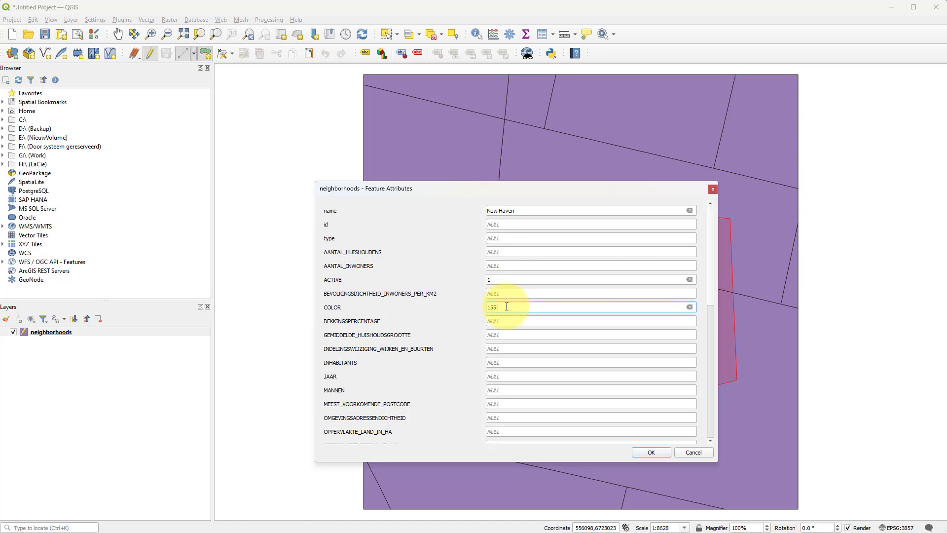
{"action": "type", "text": " 10 45"}
{"action": "left_click", "coordinate": [646, 453]}
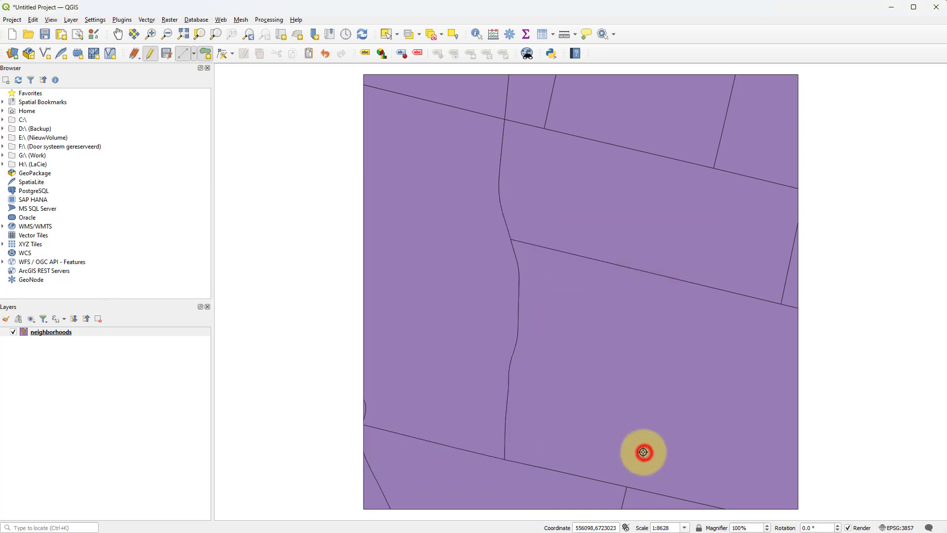
{"action": "left_click", "coordinate": [167, 54]}
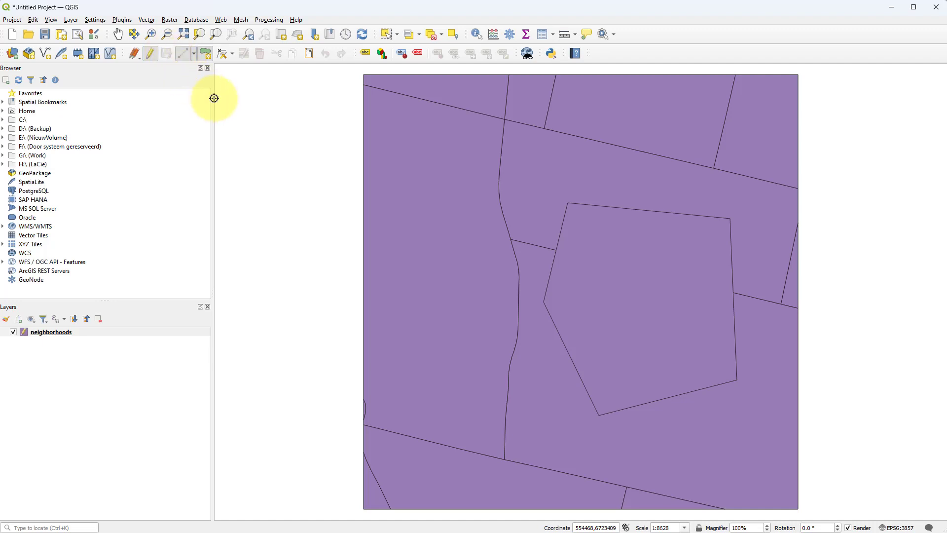
{"action": "left_click", "coordinate": [150, 57]}
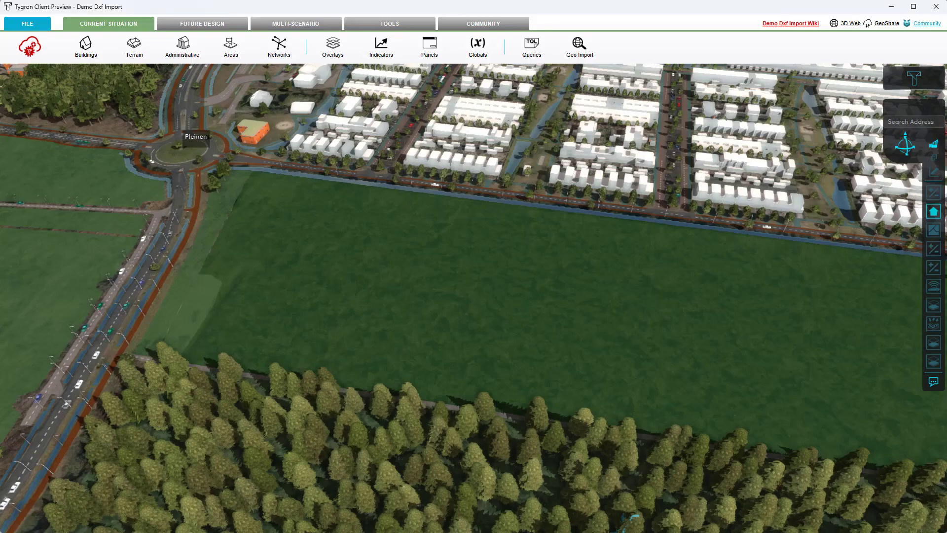
Switch to Tygron and examine the New Haven area in the neighborhoods overlay.
{"action": "left_click", "coordinate": [934, 230]}
{"action": "scroll", "coordinate": [653, 245], "scroll_direction": "down", "scroll_amount": 10}
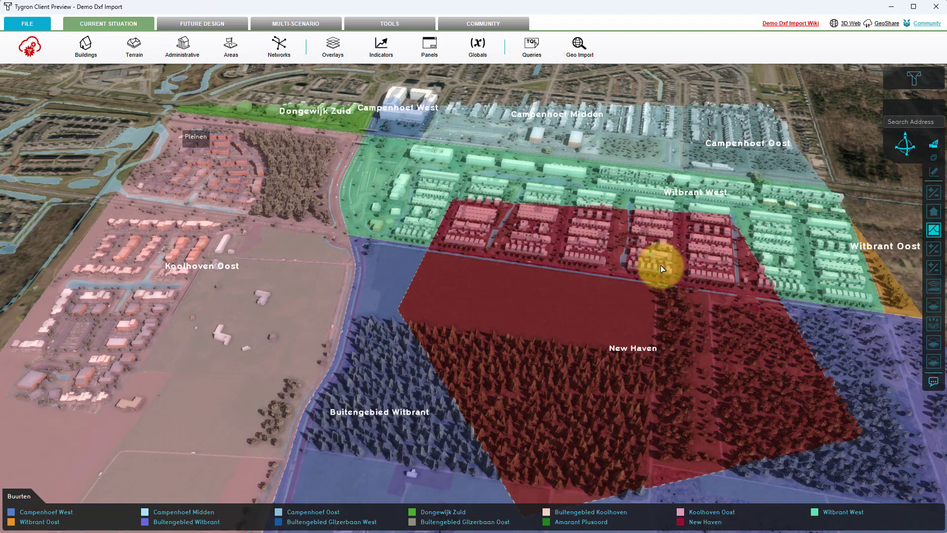
{"action": "left_click_drag", "start_coordinate": [660, 268], "coordinate": [540, 222]}
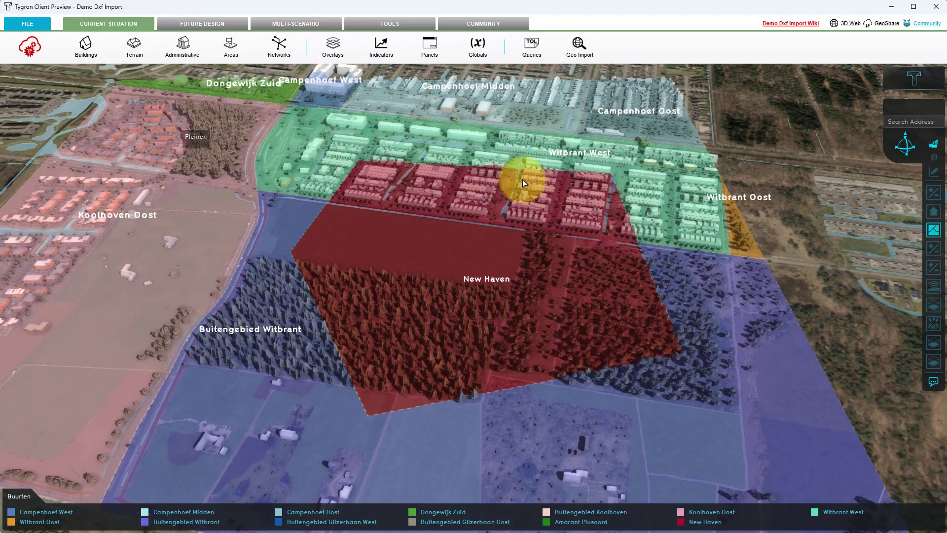
Switch to QGIS, open the neighborhoods layer's attribute table and enable editing on it.
{"action": "left_click", "coordinate": [629, 532]}
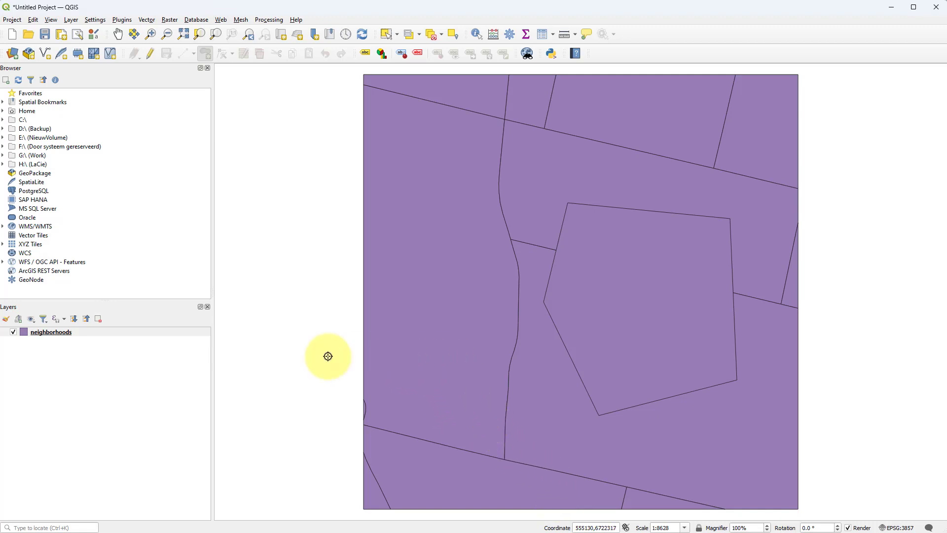
{"action": "left_click", "coordinate": [47, 335]}
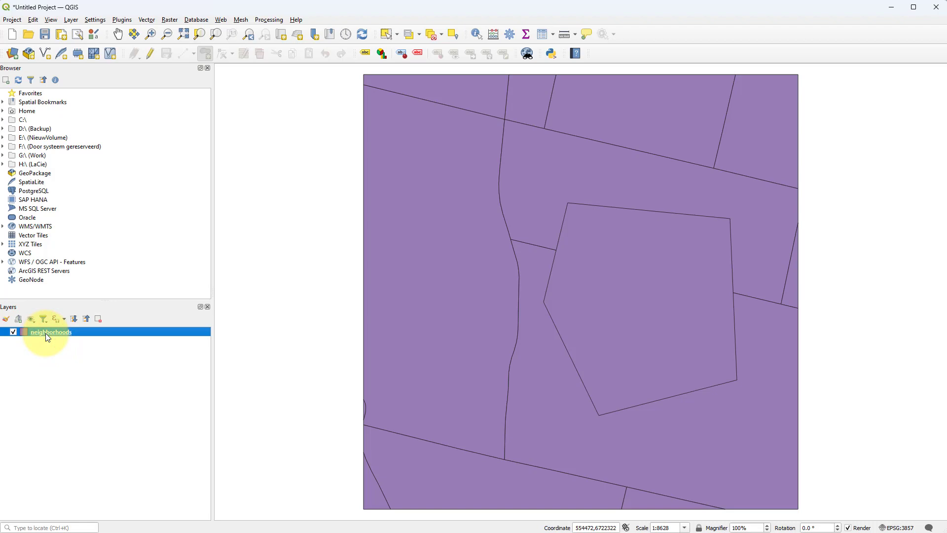
{"action": "right_click", "coordinate": [47, 337]}
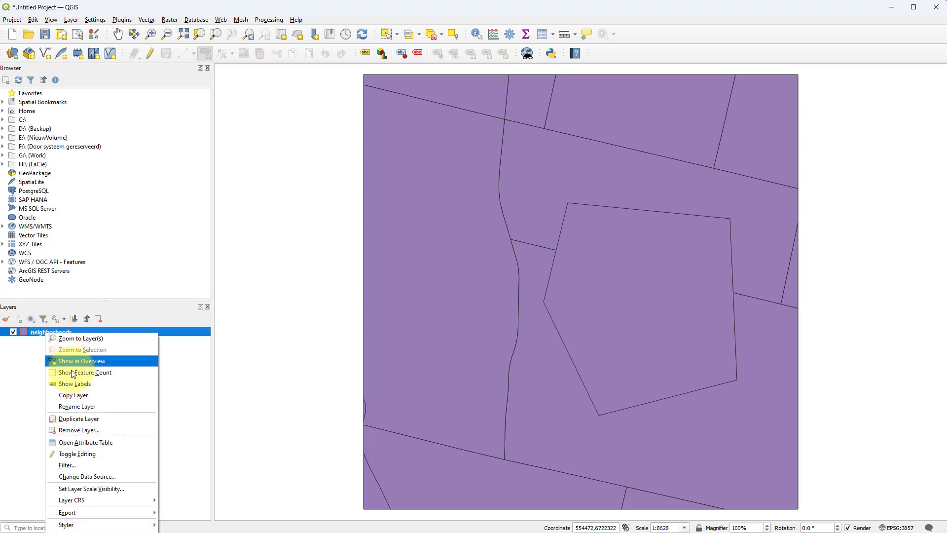
{"action": "left_click", "coordinate": [81, 444]}
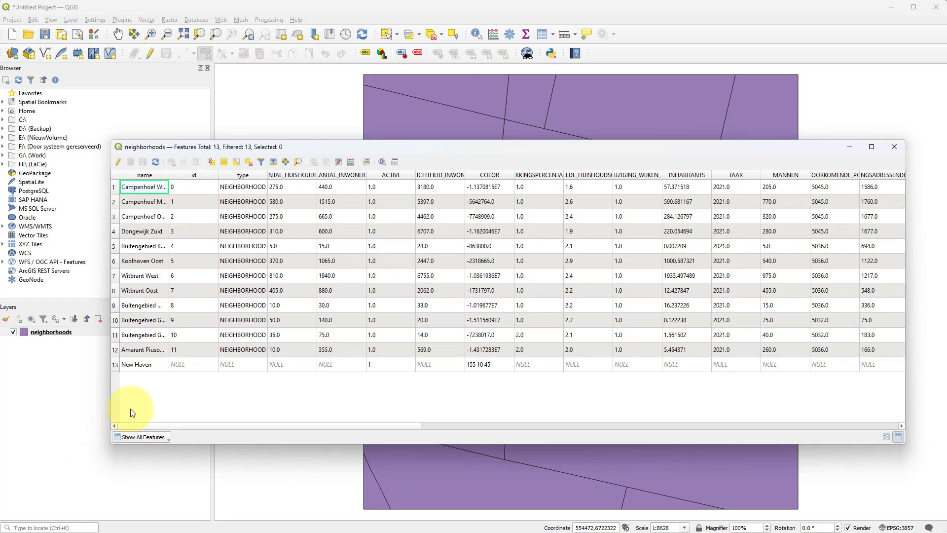
{"action": "left_click", "coordinate": [118, 162]}
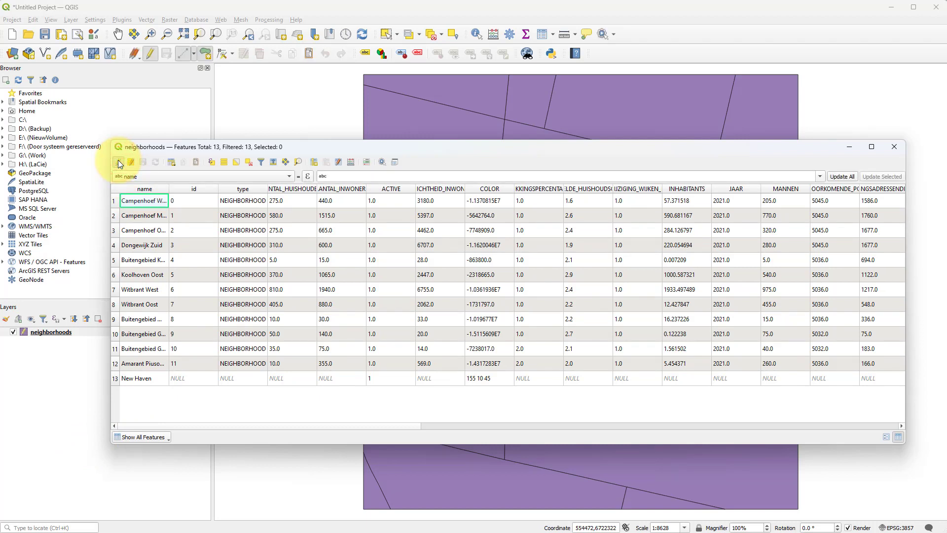
Rename the New Haven neighborhood as Newer Haven in the attribute table and save the layer edits.
{"action": "left_click", "coordinate": [138, 377]}
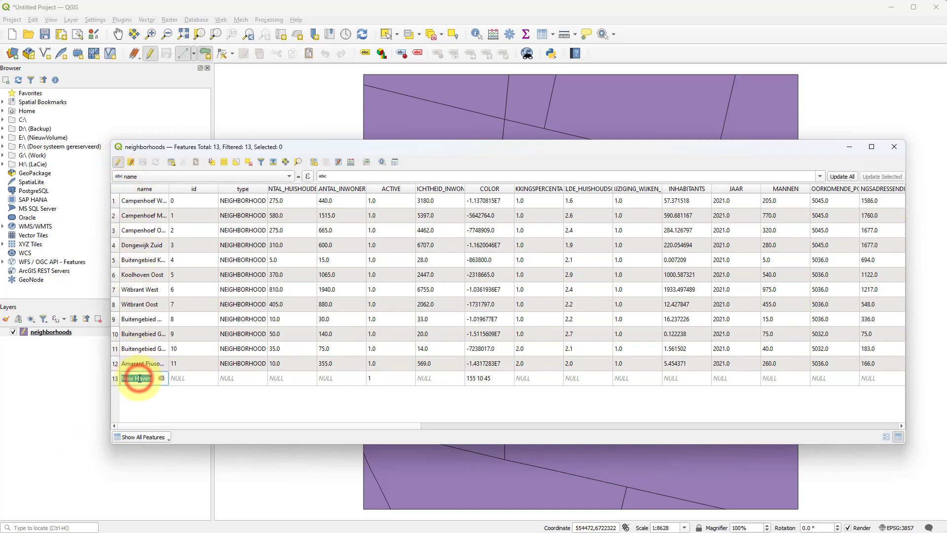
{"action": "double_click", "coordinate": [138, 377]}
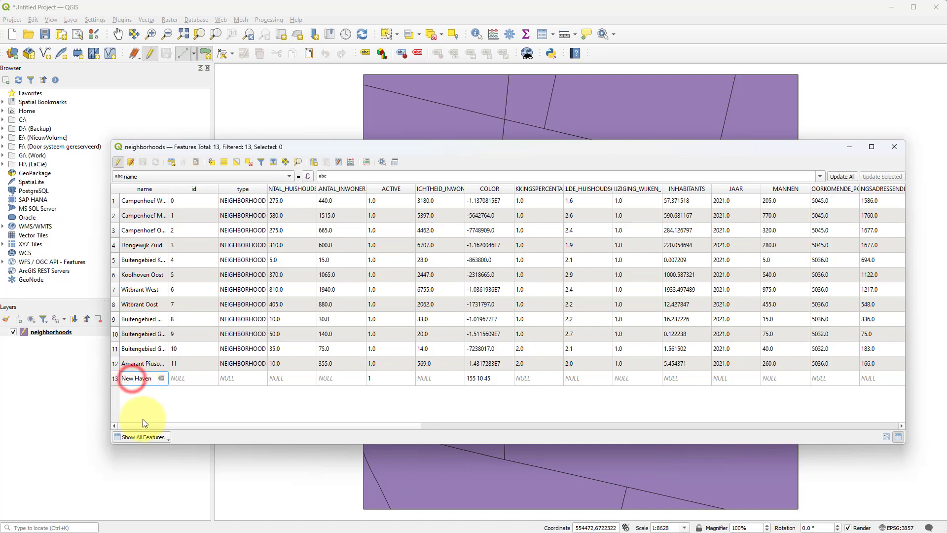
{"action": "type", "text": "er"}
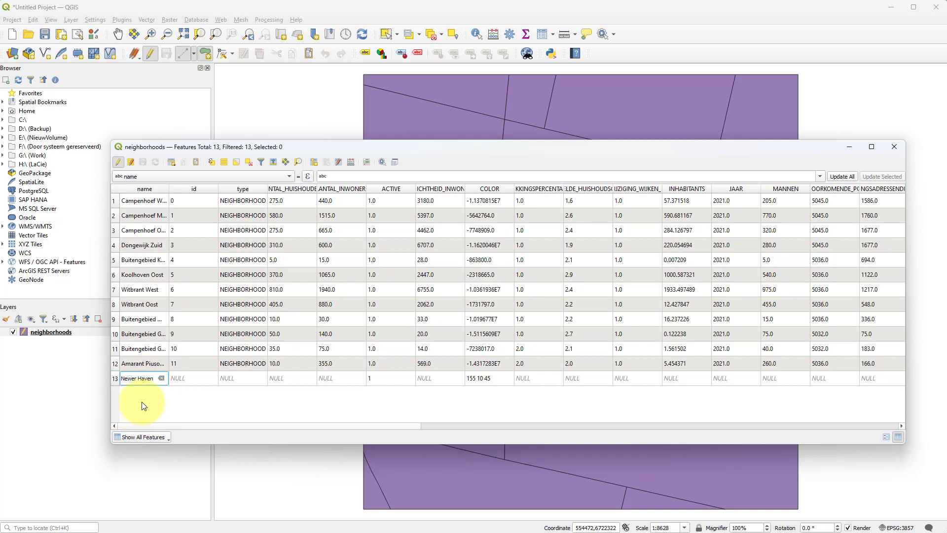
{"action": "key", "text": "Return"}
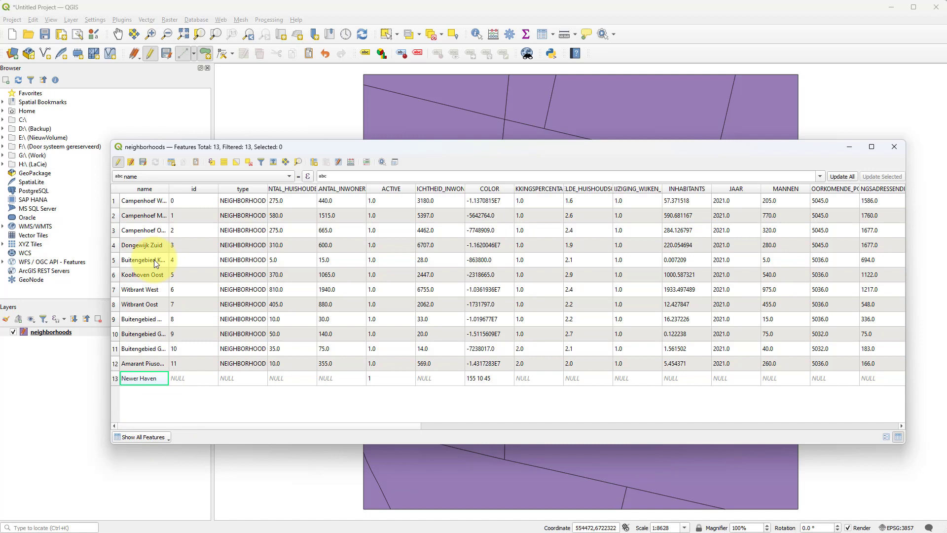
{"action": "left_click", "coordinate": [143, 162]}
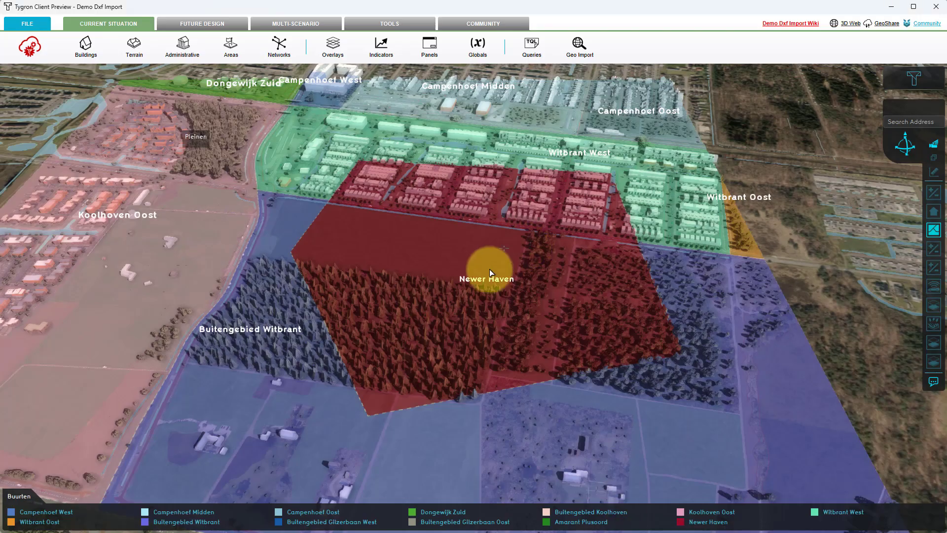
Switch to Tygron and examine the renamed neighborhood up close in the neighborhoods overlay.
{"action": "scroll", "coordinate": [486, 279], "scroll_direction": "up", "scroll_amount": 3}
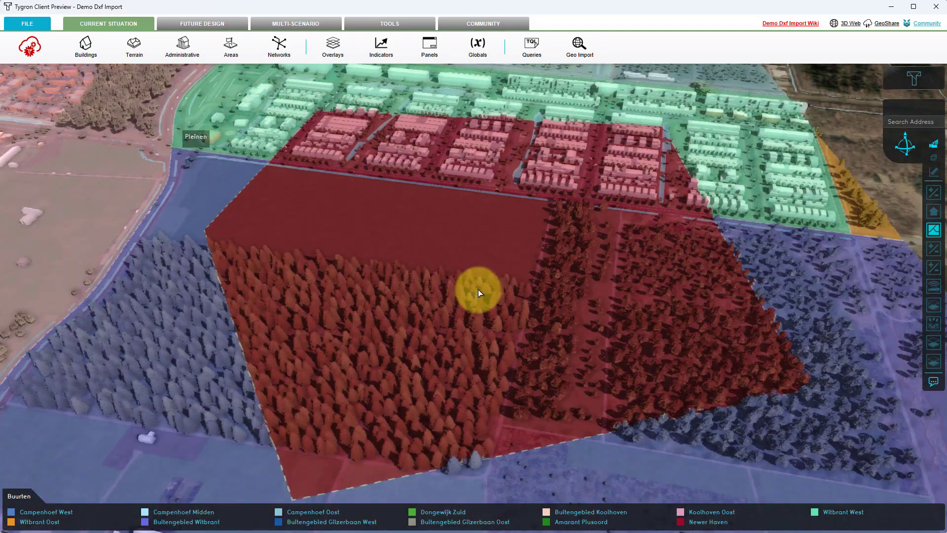